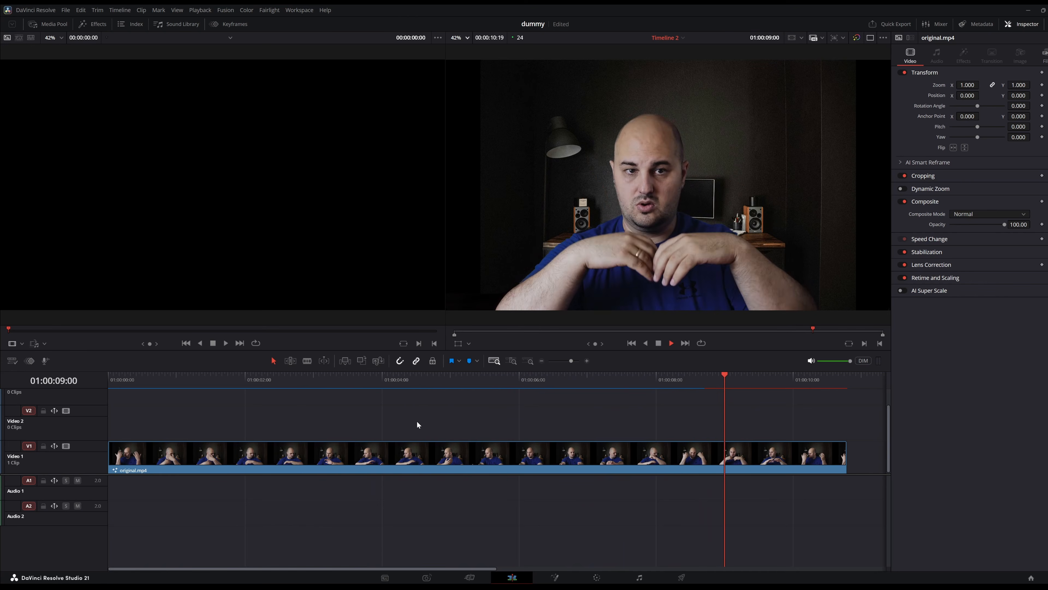
Open the original.mp4 clip in Fusion and add an unconnected Magic Mask node with Use Legacy Magic Mask enabled
{"action": "key", "text": "shift+5"}
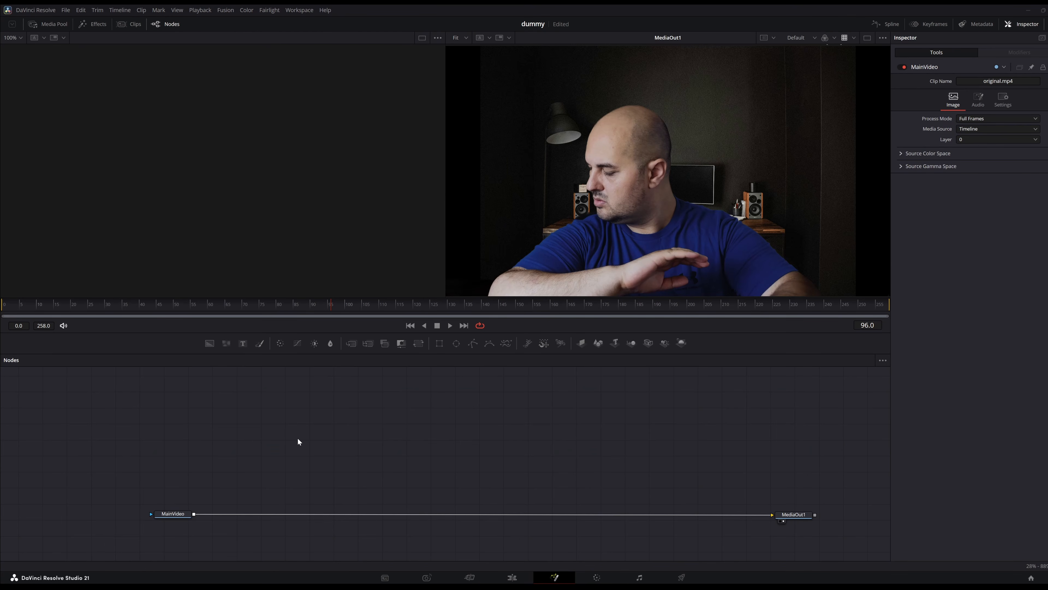
{"action": "left_click", "coordinate": [177, 515]}
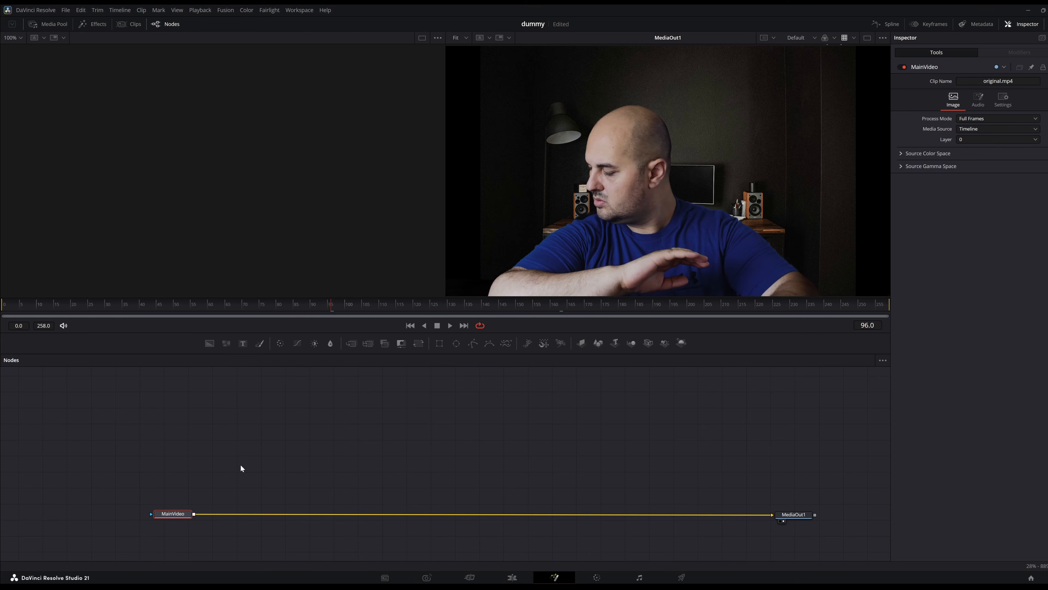
{"action": "key", "text": "shift+space"}
{"action": "type", "text": "magic mas"}
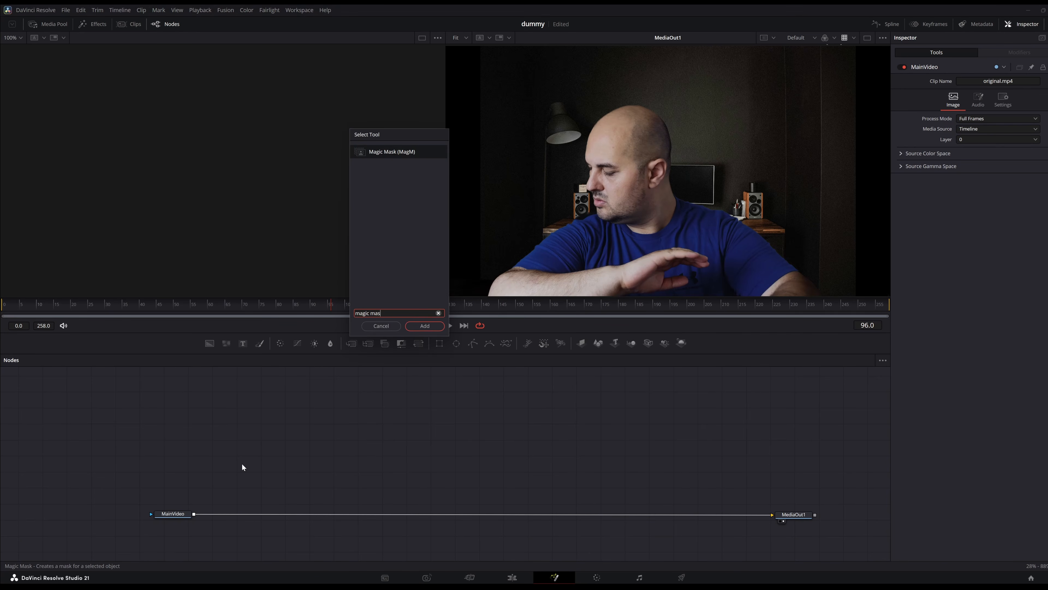
{"action": "key", "text": "Return"}
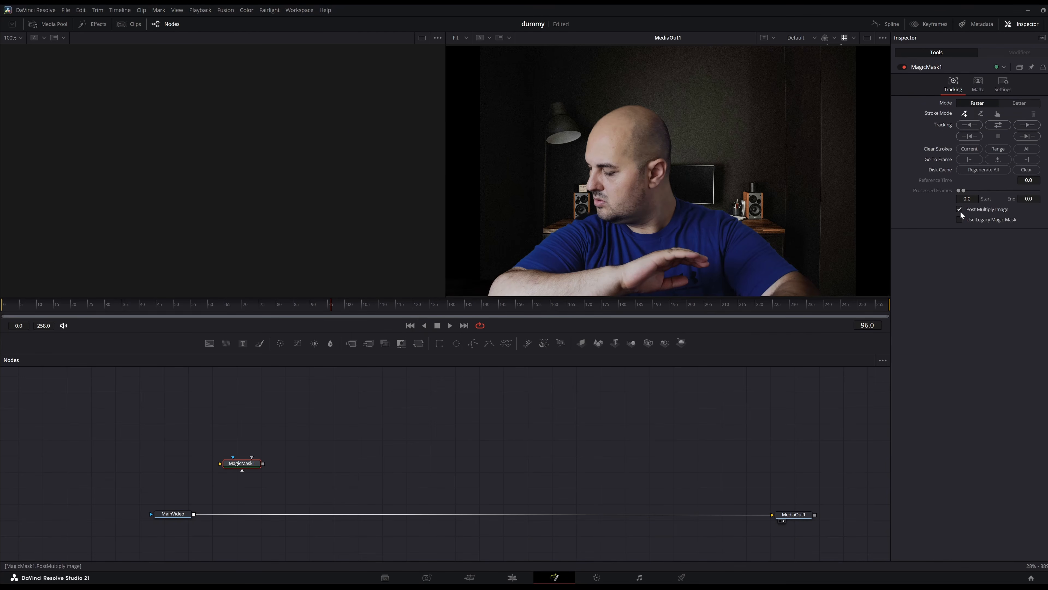
{"action": "left_click", "coordinate": [974, 218]}
At frame 222, paint Magic Mask include strokes over the man and exclude strokes through the surrounding background
{"action": "left_click_drag", "start_coordinate": [570, 307], "coordinate": [763, 307]}
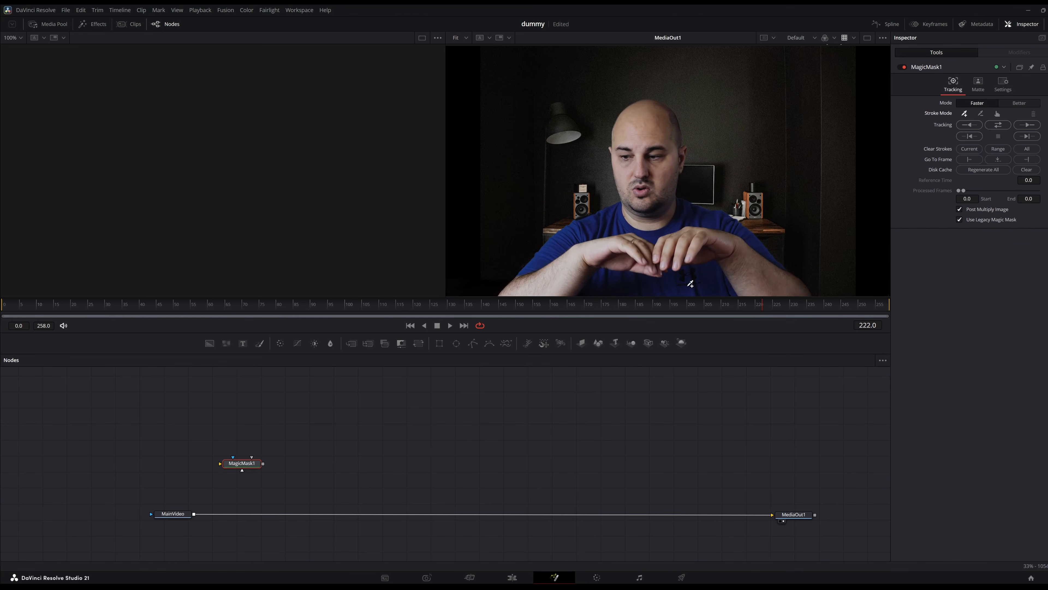
{"action": "mouse_move", "coordinate": [542, 271]}
{"action": "left_mouse_down"}
{"action": "mouse_move", "coordinate": [557, 245]}
{"action": "mouse_move", "coordinate": [621, 219]}
{"action": "mouse_move", "coordinate": [641, 179]}
{"action": "mouse_move", "coordinate": [637, 139]}
{"action": "mouse_move", "coordinate": [654, 118]}
{"action": "mouse_move", "coordinate": [685, 210]}
{"action": "mouse_move", "coordinate": [751, 233]}
{"action": "mouse_move", "coordinate": [769, 269]}
{"action": "mouse_move", "coordinate": [760, 279]}
{"action": "mouse_move", "coordinate": [670, 243]}
{"action": "mouse_move", "coordinate": [595, 282]}
{"action": "mouse_move", "coordinate": [768, 276]}
{"action": "left_mouse_up"}
{"action": "left_click", "coordinate": [981, 113]}
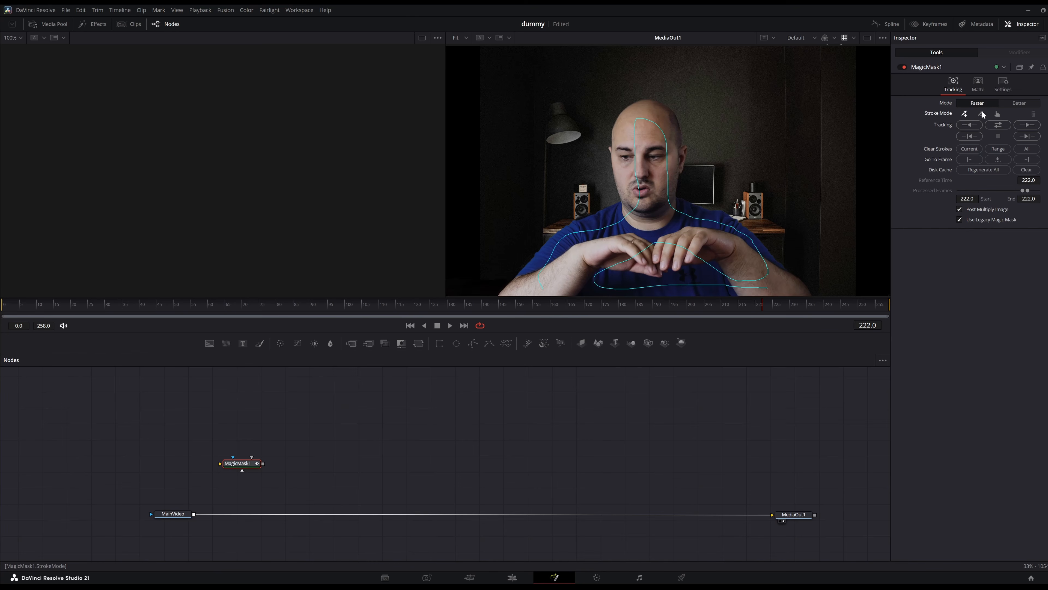
{"action": "mouse_move", "coordinate": [866, 288]}
{"action": "left_mouse_down"}
{"action": "mouse_move", "coordinate": [833, 284]}
{"action": "mouse_move", "coordinate": [766, 227]}
{"action": "mouse_move", "coordinate": [708, 196]}
{"action": "mouse_move", "coordinate": [685, 119]}
{"action": "mouse_move", "coordinate": [671, 97]}
{"action": "mouse_move", "coordinate": [647, 90]}
{"action": "mouse_move", "coordinate": [618, 99]}
{"action": "mouse_move", "coordinate": [600, 127]}
{"action": "mouse_move", "coordinate": [590, 199]}
{"action": "mouse_move", "coordinate": [528, 236]}
{"action": "mouse_move", "coordinate": [485, 289]}
{"action": "mouse_move", "coordinate": [476, 230]}
{"action": "mouse_move", "coordinate": [486, 125]}
{"action": "mouse_move", "coordinate": [635, 73]}
{"action": "mouse_move", "coordinate": [764, 96]}
{"action": "mouse_move", "coordinate": [849, 244]}
{"action": "left_mouse_up"}
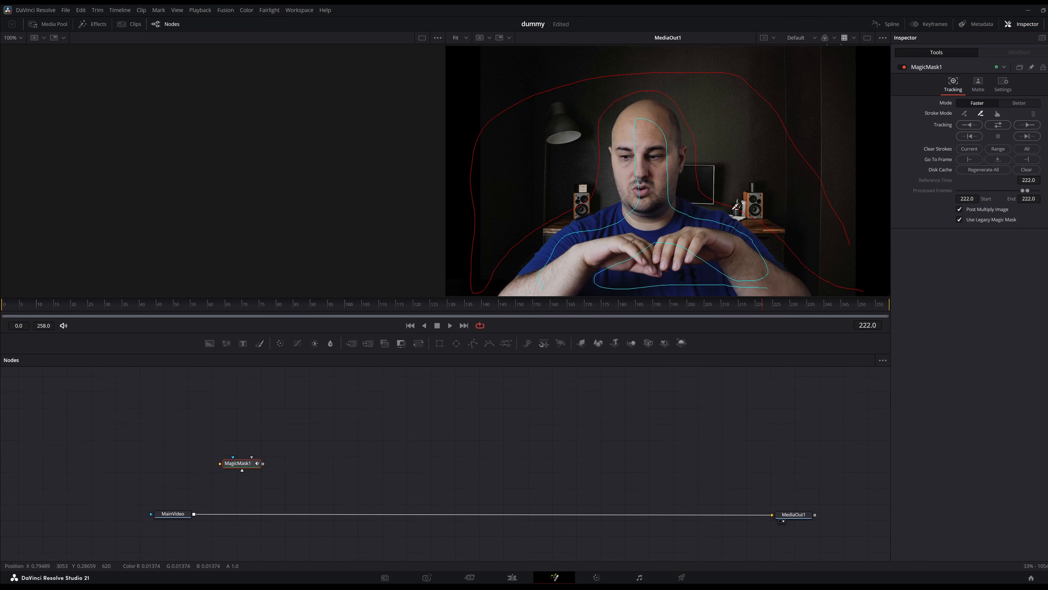
Feed MainVideo into MagicMask1, track the mask in both directions, and check it across the clip
{"action": "left_click_drag", "start_coordinate": [195, 515], "coordinate": [220, 463]}
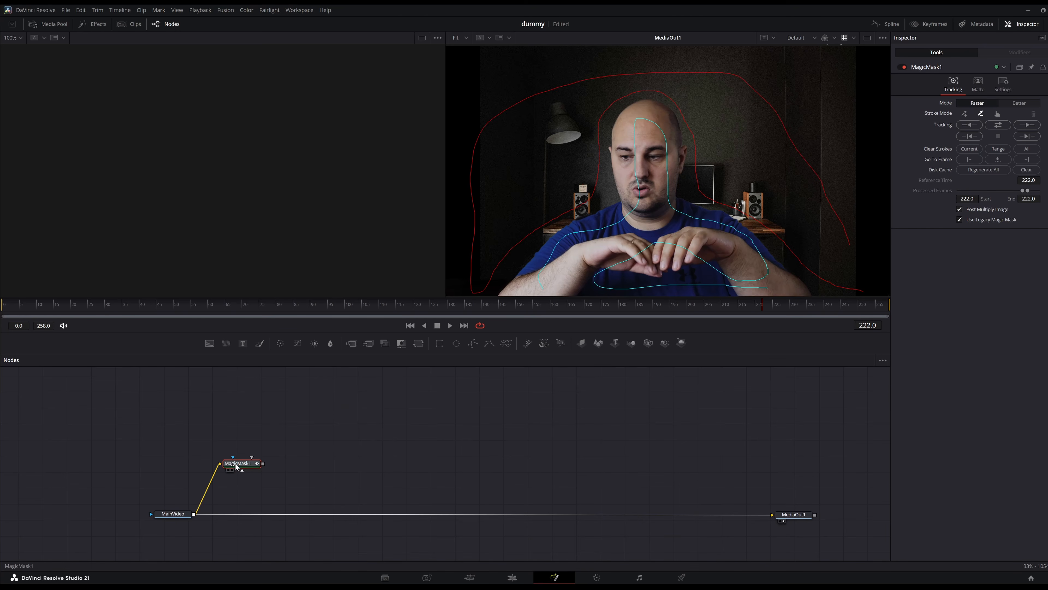
{"action": "left_click", "coordinate": [998, 124]}
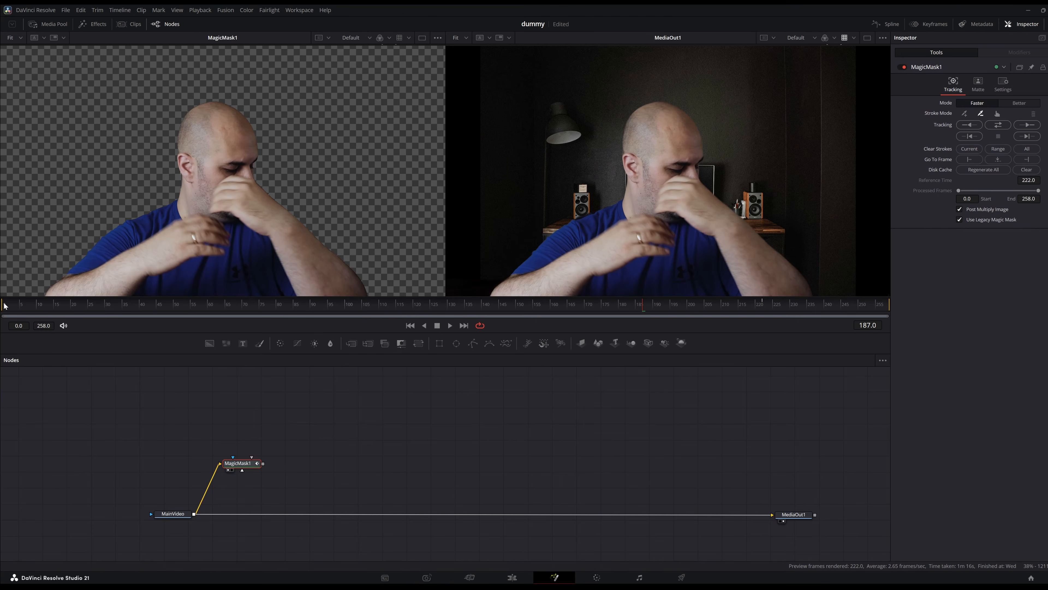
{"action": "left_click_drag", "start_coordinate": [9, 304], "coordinate": [710, 307]}
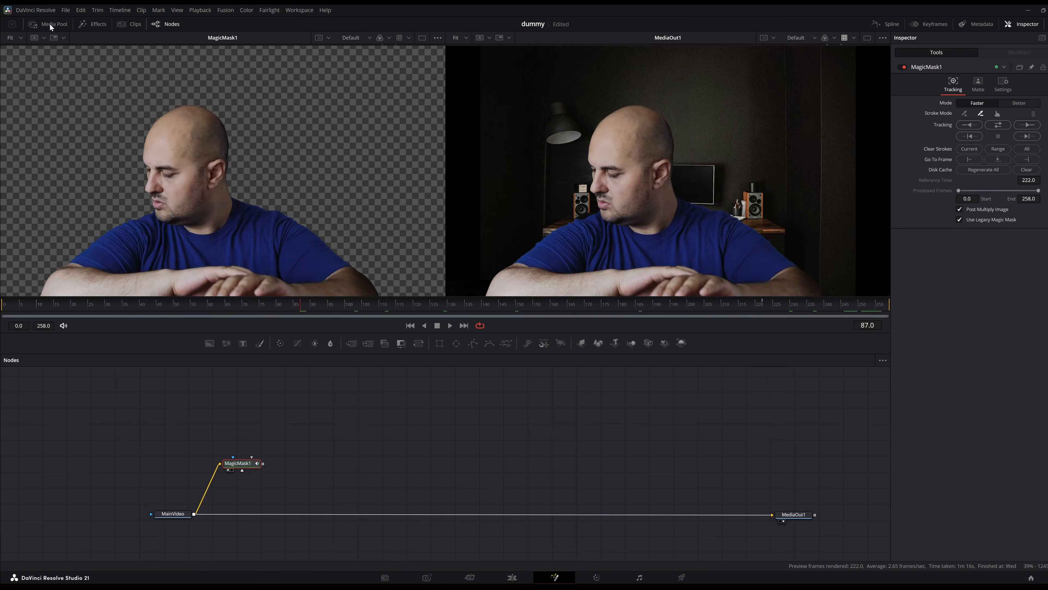
Bring in studio.png from the Footage bin and merge it over the MainVideo connection
{"action": "left_click", "coordinate": [49, 23]}
{"action": "left_click_drag", "start_coordinate": [206, 166], "coordinate": [389, 515]}
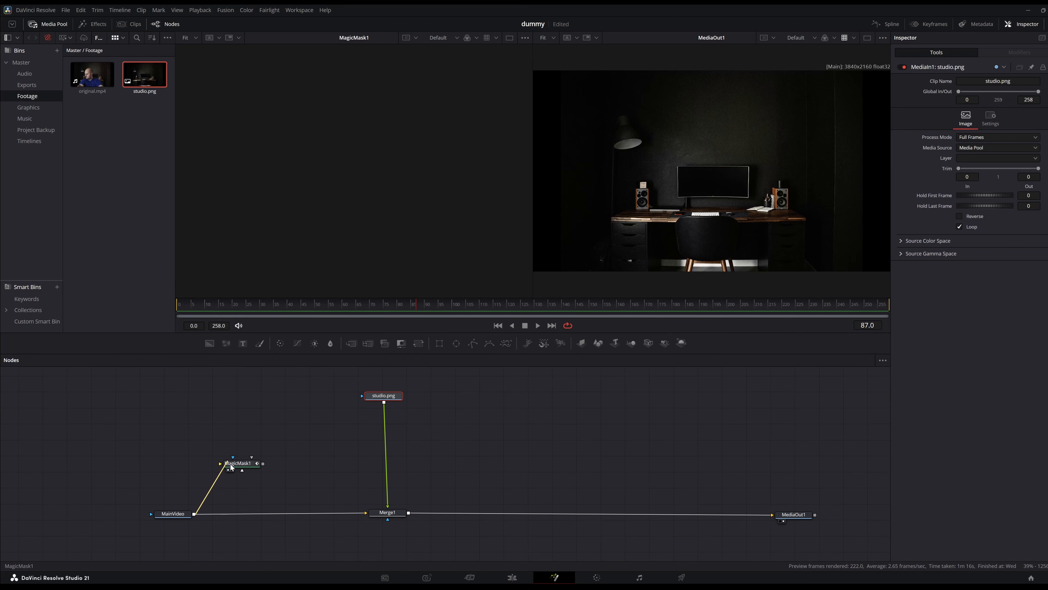
{"action": "left_click_drag", "start_coordinate": [231, 467], "coordinate": [230, 465]}
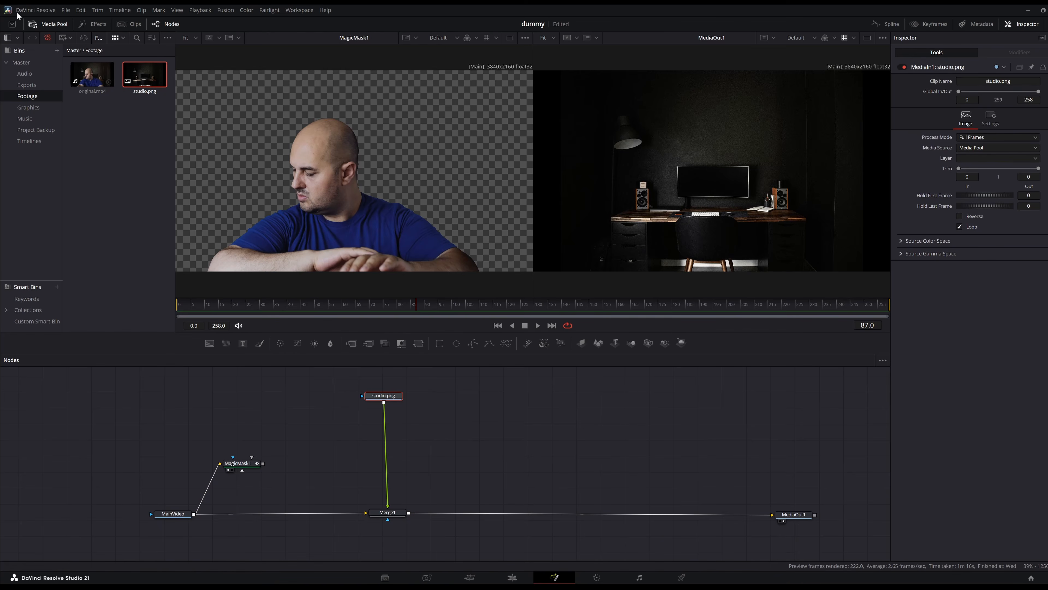
{"action": "left_click", "coordinate": [49, 24]}
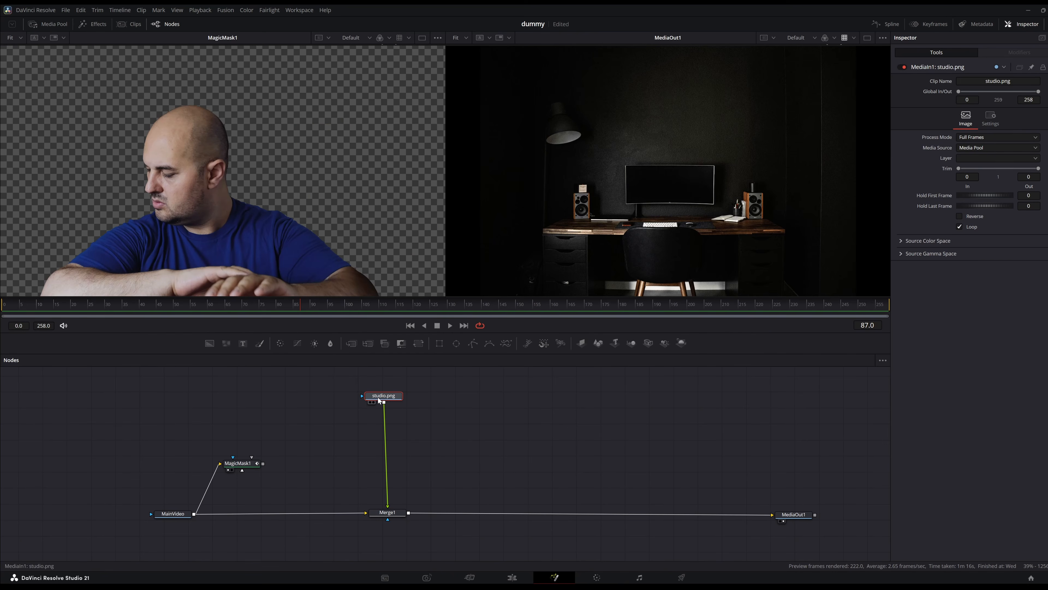
Insert a Displace node between studio.png and Merge1, and connect MagicMask1 to it as the displacement source
{"action": "key", "text": "shift+space"}
{"action": "type", "text": "magic mas"}
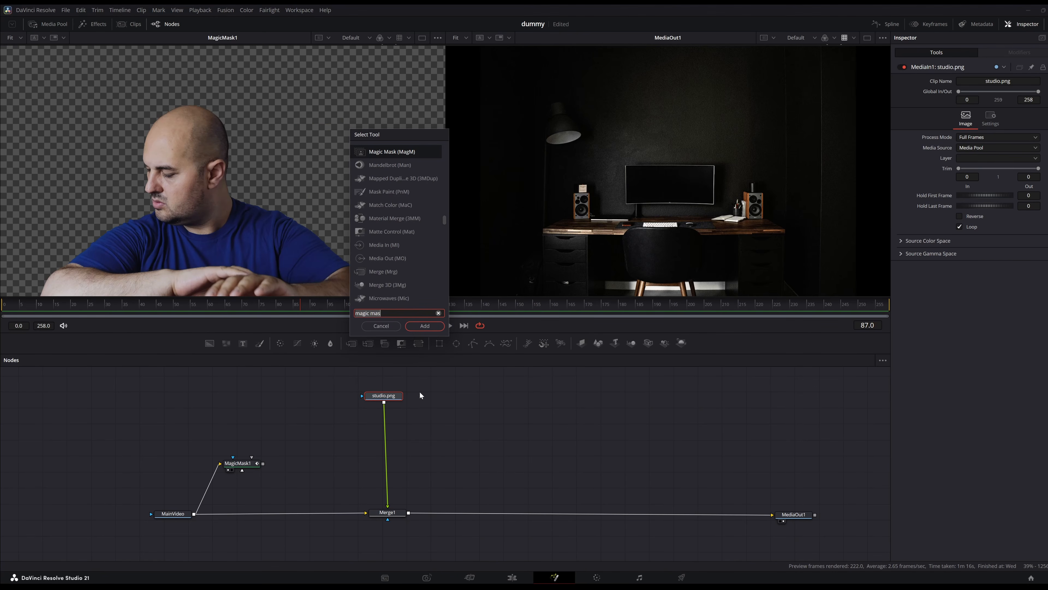
{"action": "type", "text": "displ"}
{"action": "key", "text": "Return"}
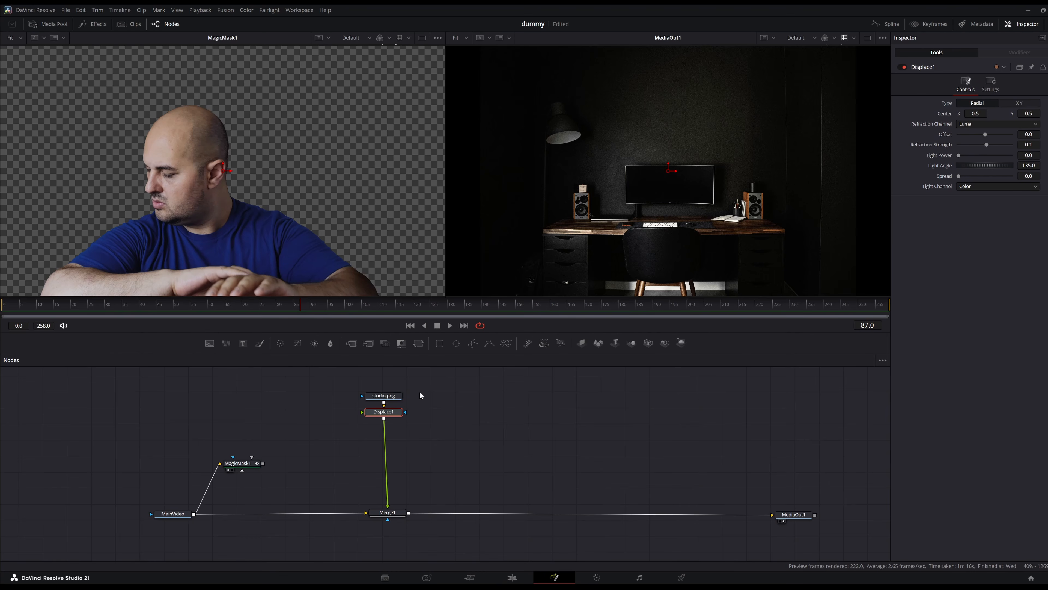
{"action": "left_click_drag", "start_coordinate": [396, 414], "coordinate": [398, 458]}
{"action": "left_click_drag", "start_coordinate": [233, 466], "coordinate": [377, 454]}
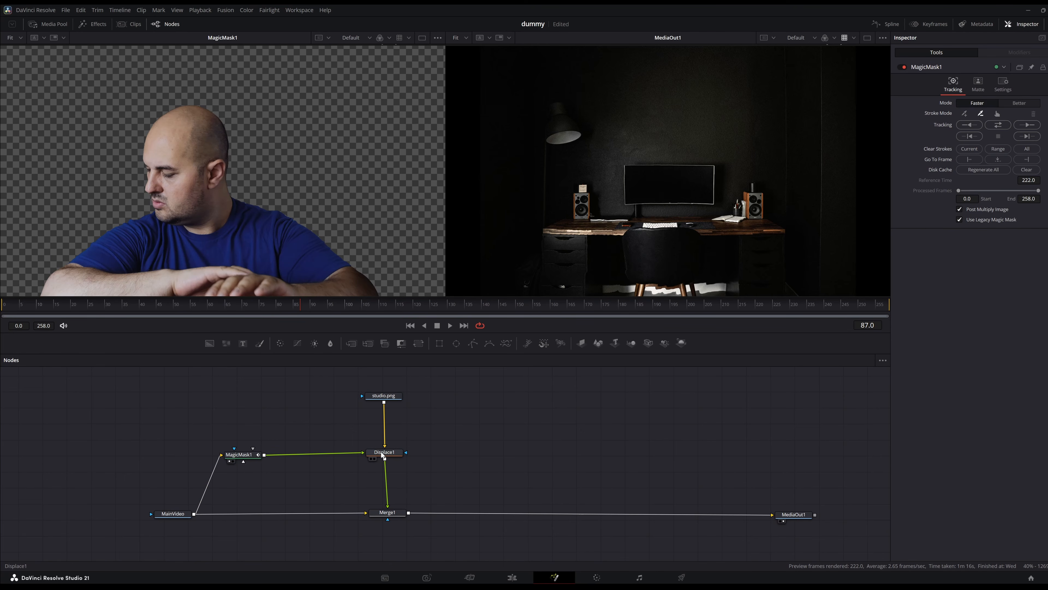
Set Displace1's Refraction Strength to 1.87 and its Light Power to 0.629
{"action": "left_click", "coordinate": [390, 455]}
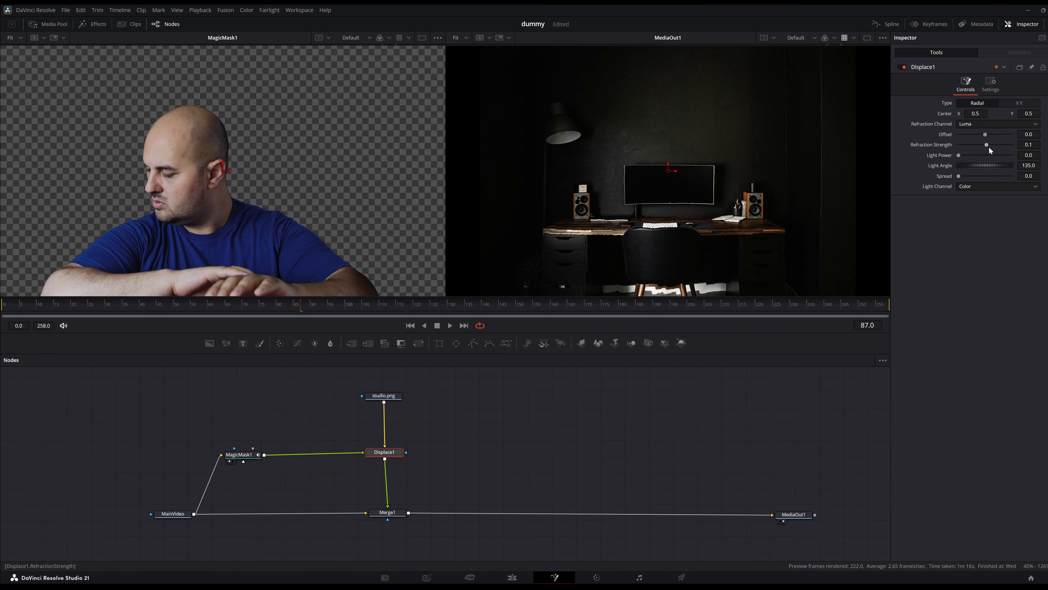
{"action": "left_click_drag", "start_coordinate": [987, 144], "coordinate": [1011, 145]}
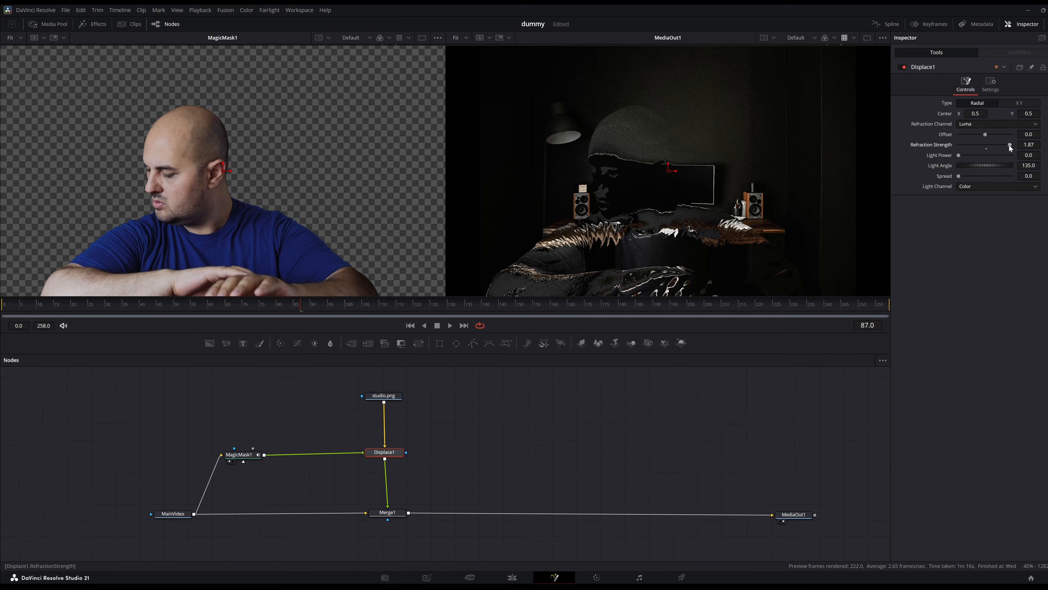
{"action": "left_click_drag", "start_coordinate": [1028, 155], "coordinate": [1040, 156]}
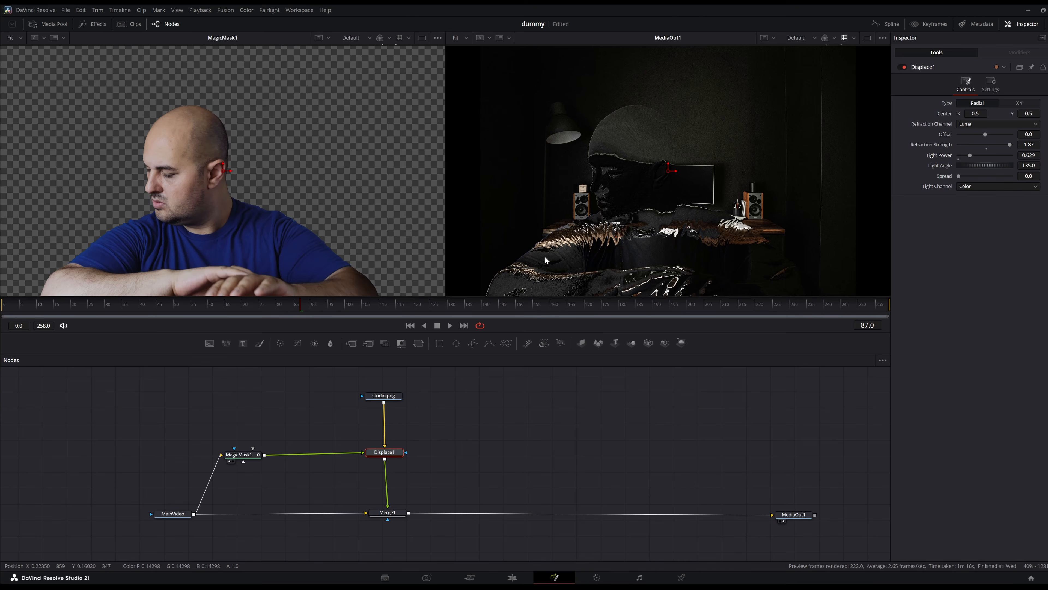
Set MagicMask1's matte Erode/Dilate to 0.00182 while checking the edges of the displaced figure up close
{"action": "scroll", "coordinate": [545, 256], "scroll_direction": "up", "scroll_amount": 5}
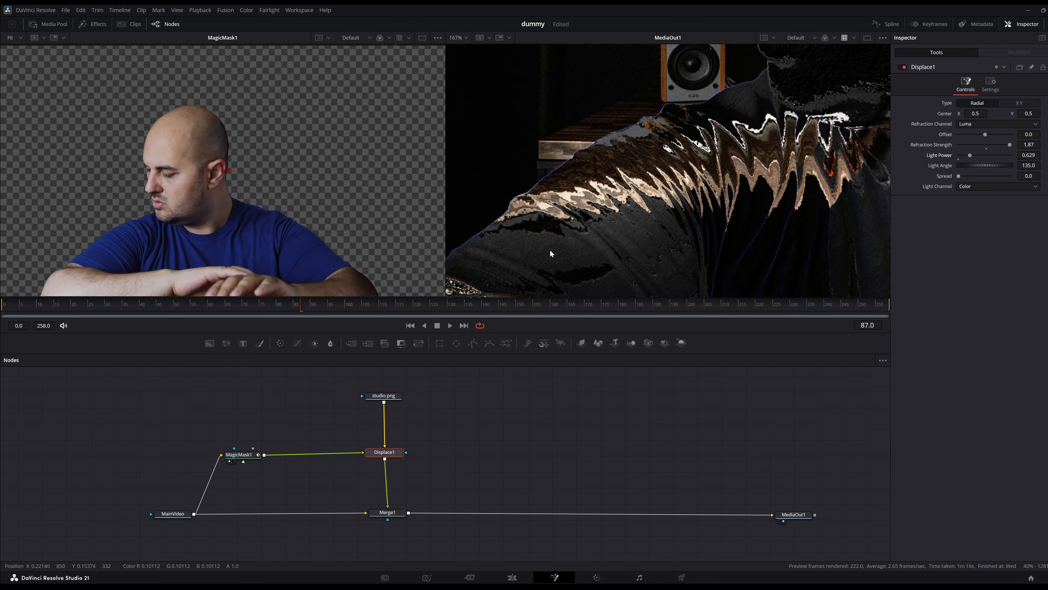
{"action": "scroll", "coordinate": [364, 422], "scroll_direction": "up", "scroll_amount": 1}
{"action": "left_click", "coordinate": [236, 480]}
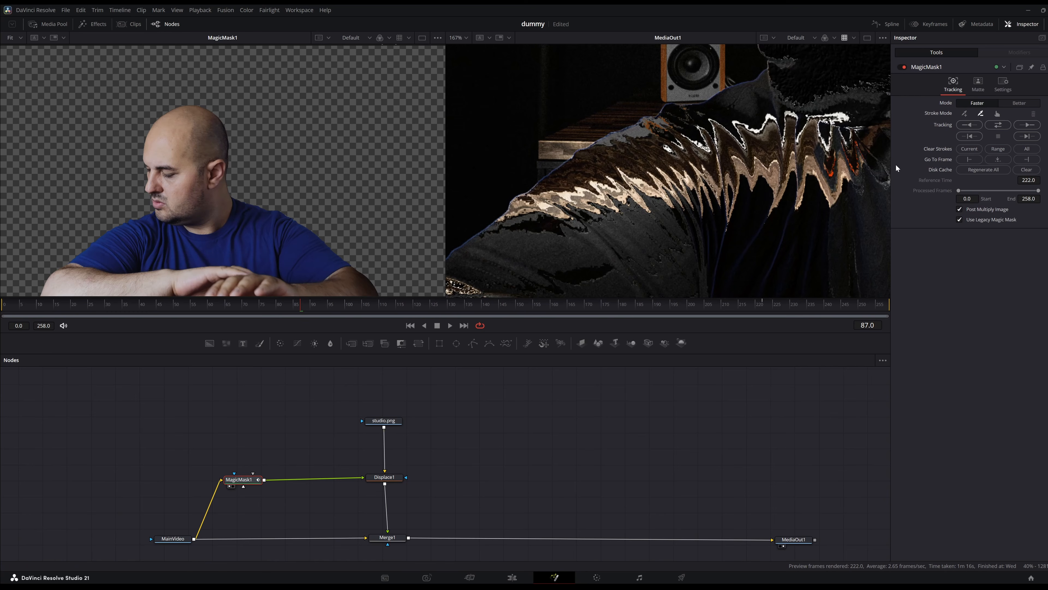
{"action": "left_click", "coordinate": [978, 86]}
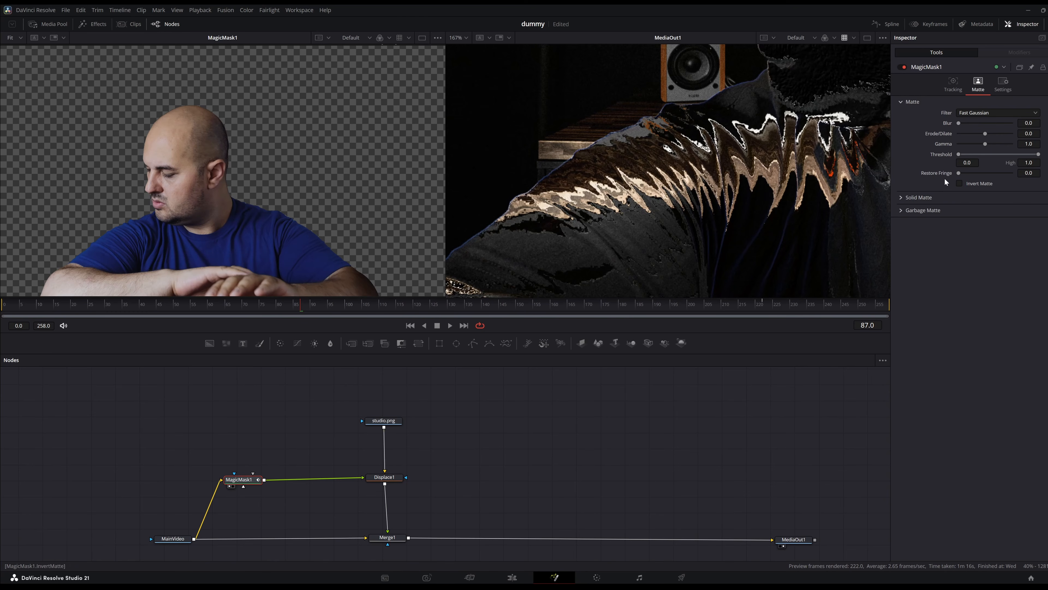
{"action": "left_click_drag", "start_coordinate": [1029, 133], "coordinate": [1035, 134]}
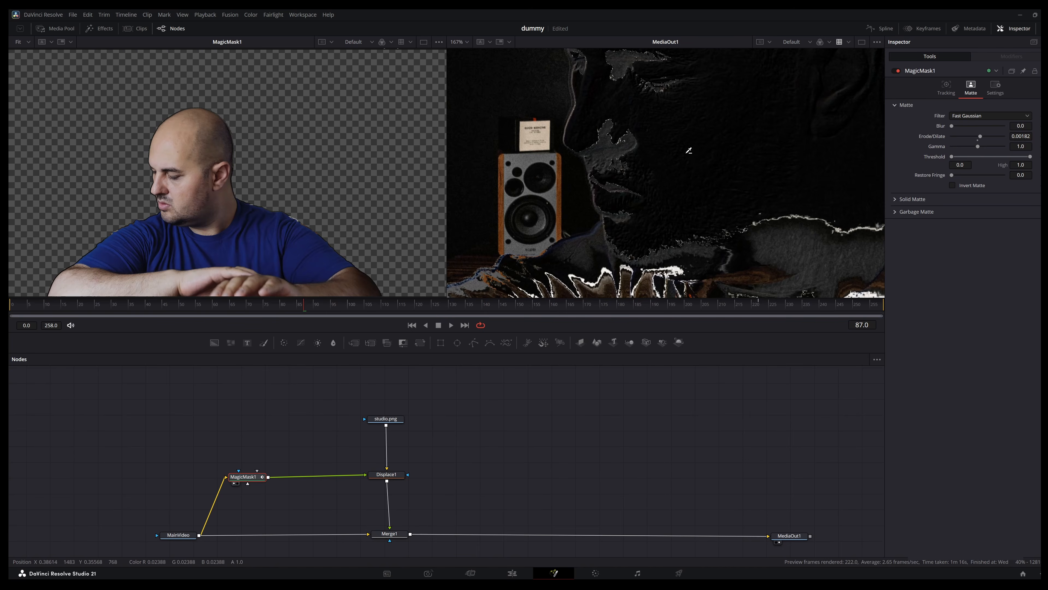
{"action": "key", "text": "ctrl+f"}
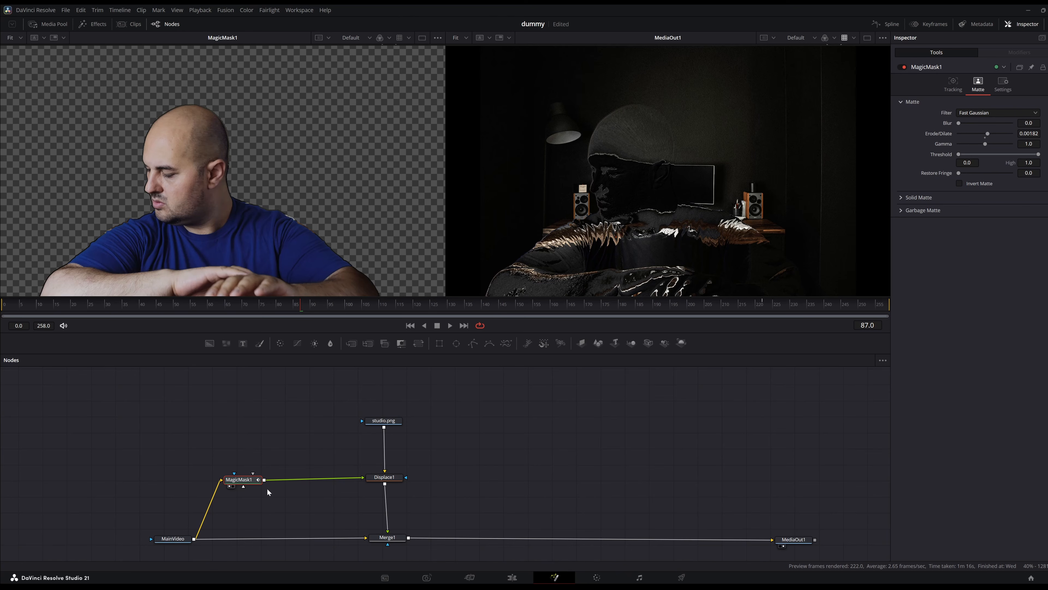
Connect MagicMask1 as the effect mask of Merge1 and insert a Prism Blur node after the merge
{"action": "left_click_drag", "start_coordinate": [265, 480], "coordinate": [383, 539]}
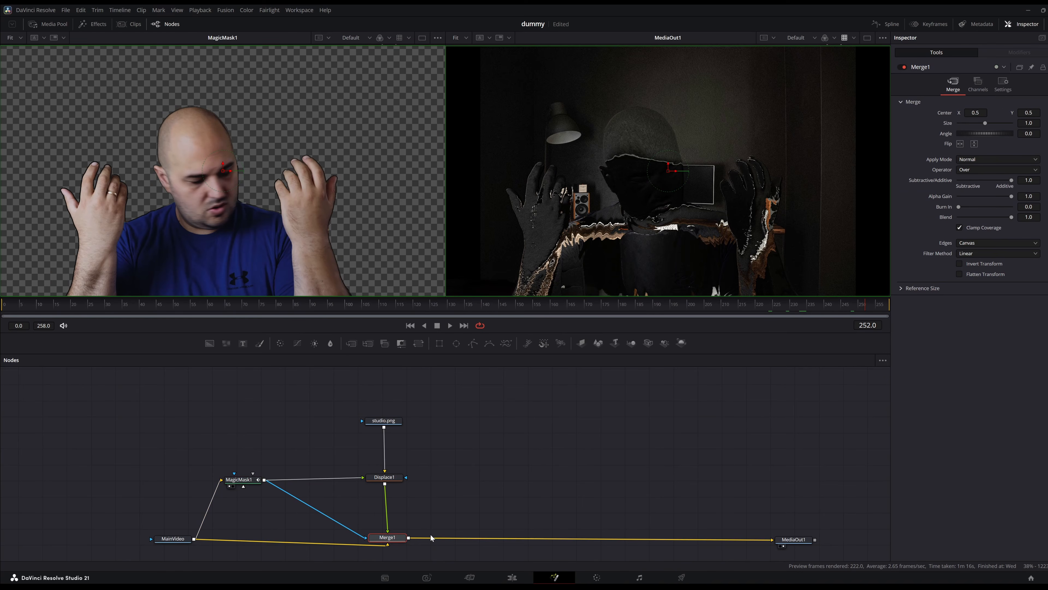
{"action": "key", "text": "shift+space"}
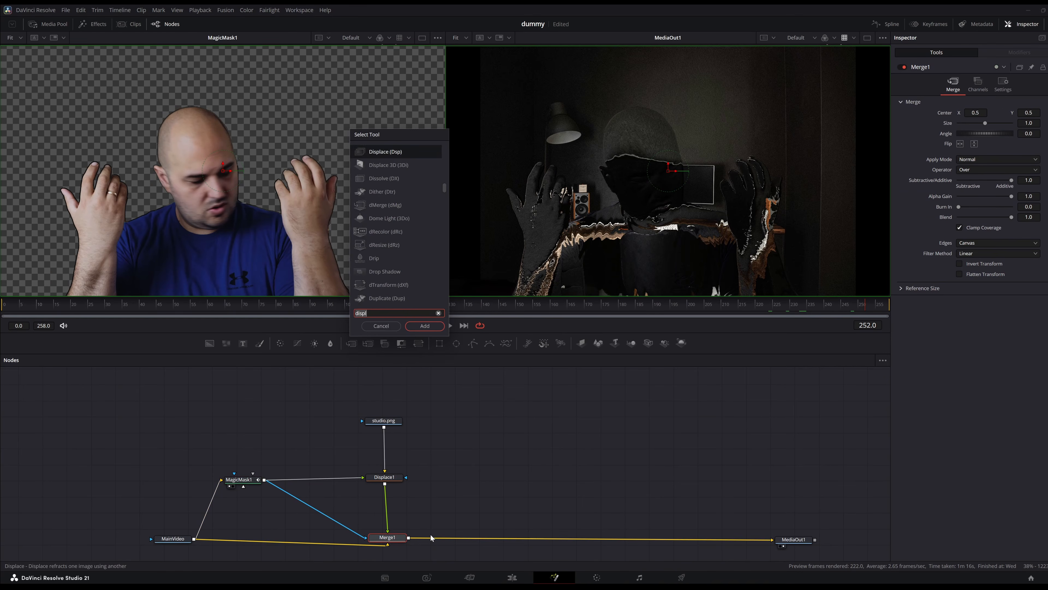
{"action": "type", "text": "prism"}
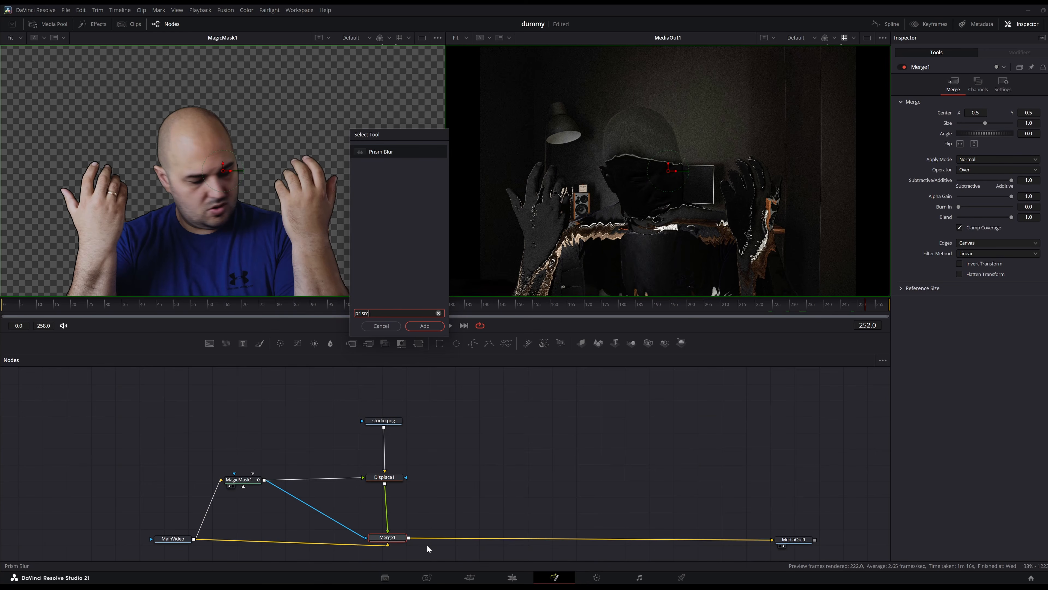
{"action": "key", "text": "Return"}
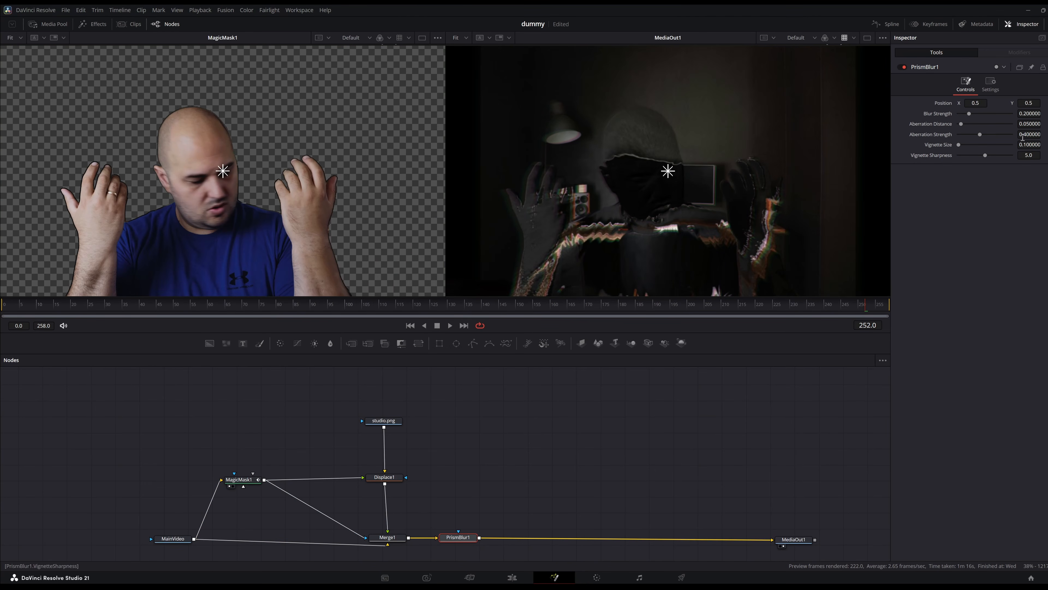
Set PrismBlur1's Aberration Distance to 0.013, fine-tune the blur, and connect MagicMask1 as its effect mask
{"action": "left_click", "coordinate": [1029, 124]}
{"action": "type", "text": "0.018"}
{"action": "key", "text": "Return"}
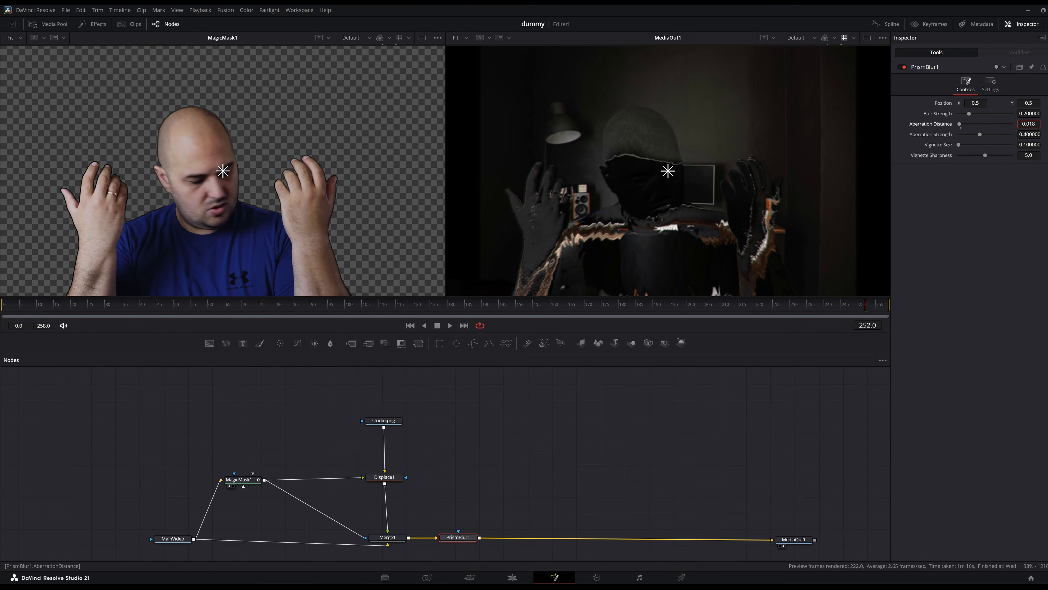
{"action": "type", "text": "0.034"}
{"action": "key", "text": "Return"}
{"action": "type", "text": "0.013"}
{"action": "key", "text": "Return"}
{"action": "left_click_drag", "start_coordinate": [1029, 124], "coordinate": [967, 114]}
{"action": "left_click_drag", "start_coordinate": [265, 480], "coordinate": [459, 532]}
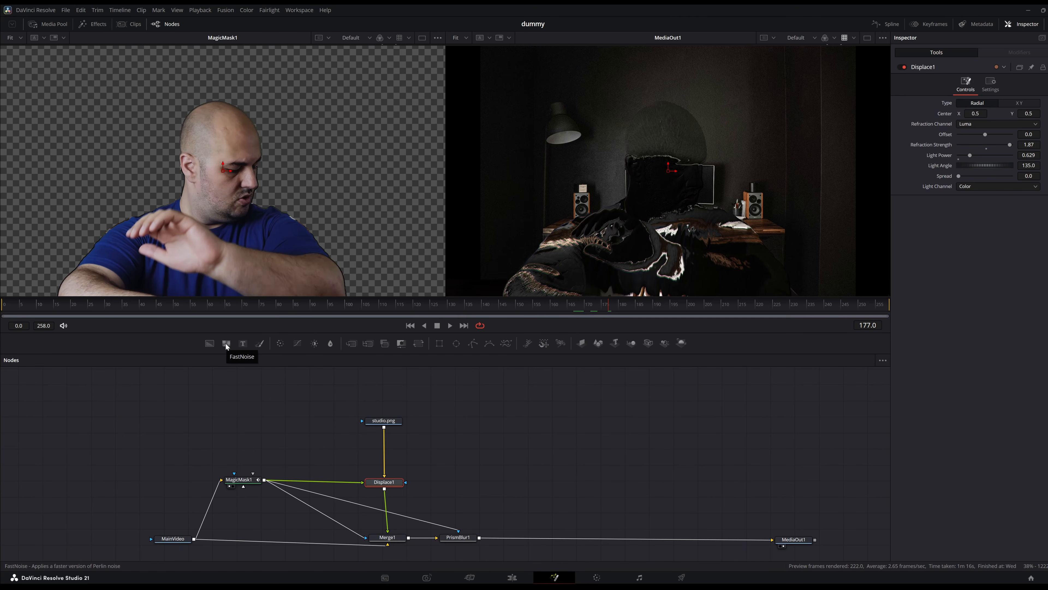
Merge a FastNoise node over Displace1's output and line up the new merge and noise nodes in the node graph
{"action": "left_click", "coordinate": [226, 343]}
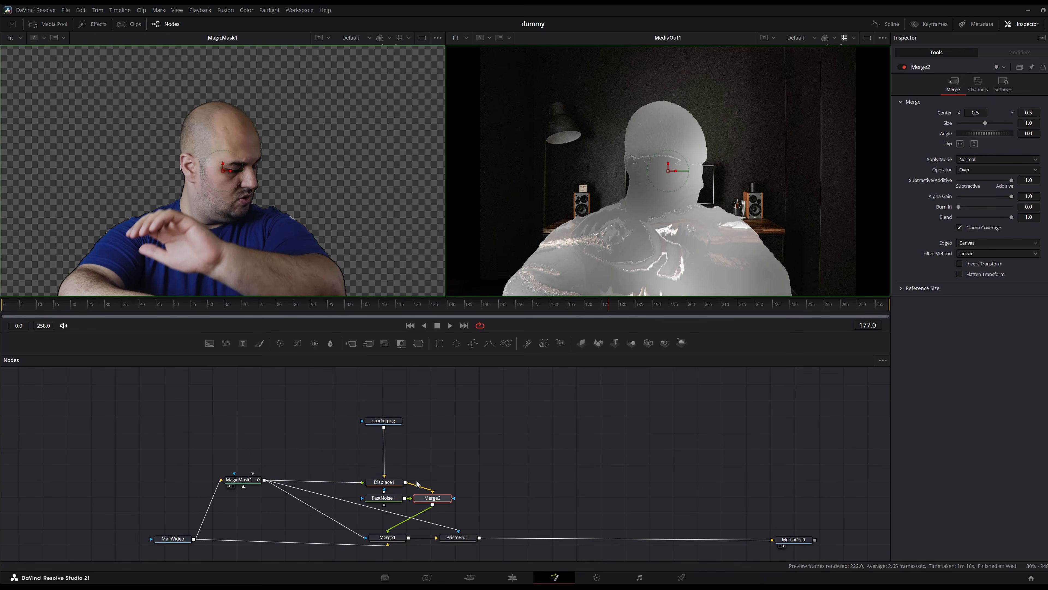
{"action": "mouse_move", "coordinate": [383, 498]}
{"action": "left_mouse_down"}
{"action": "mouse_move", "coordinate": [495, 500]}
{"action": "mouse_move", "coordinate": [385, 504]}
{"action": "left_mouse_up"}
{"action": "left_click_drag", "start_coordinate": [499, 497], "coordinate": [498, 506]}
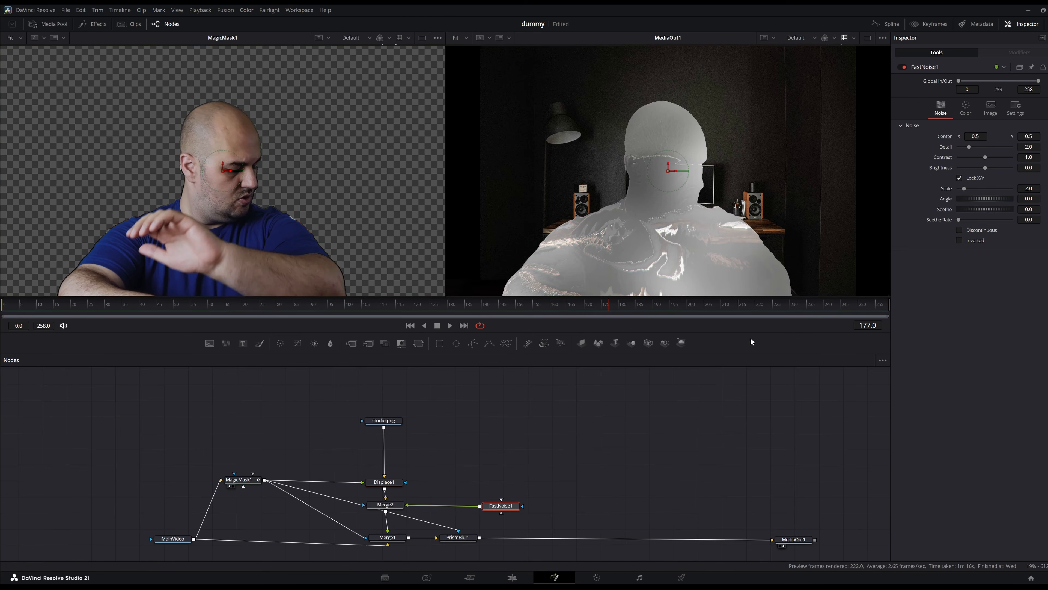
Set FastNoise1's Detail to 9.37, Contrast to 4.3 and Scale to 14.96
{"action": "left_click_drag", "start_coordinate": [817, 306], "coordinate": [855, 307]}
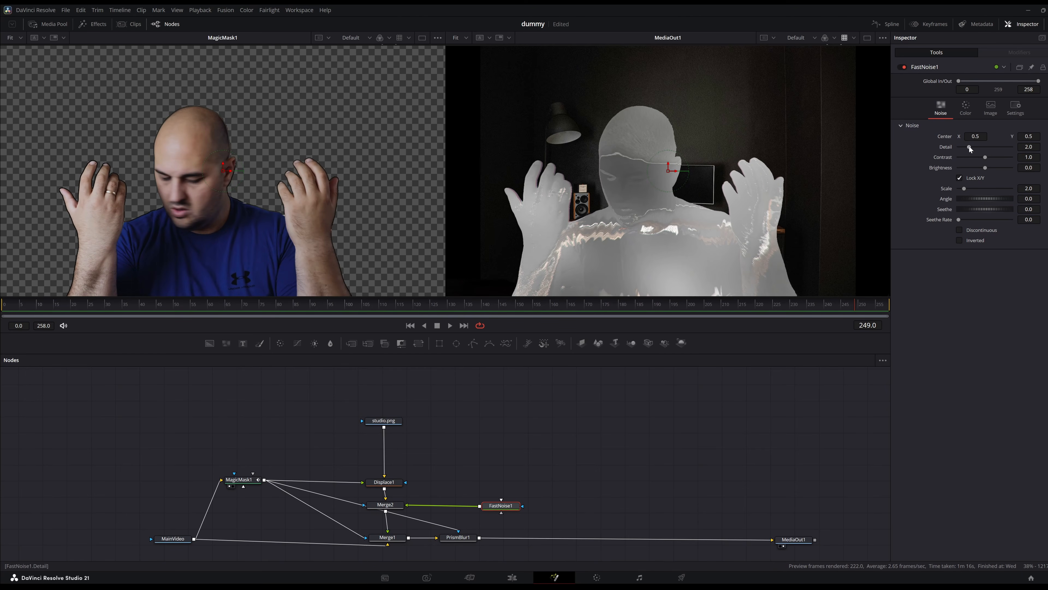
{"action": "left_click_drag", "start_coordinate": [969, 147], "coordinate": [1007, 157]}
{"action": "left_click_drag", "start_coordinate": [964, 188], "coordinate": [1000, 194]}
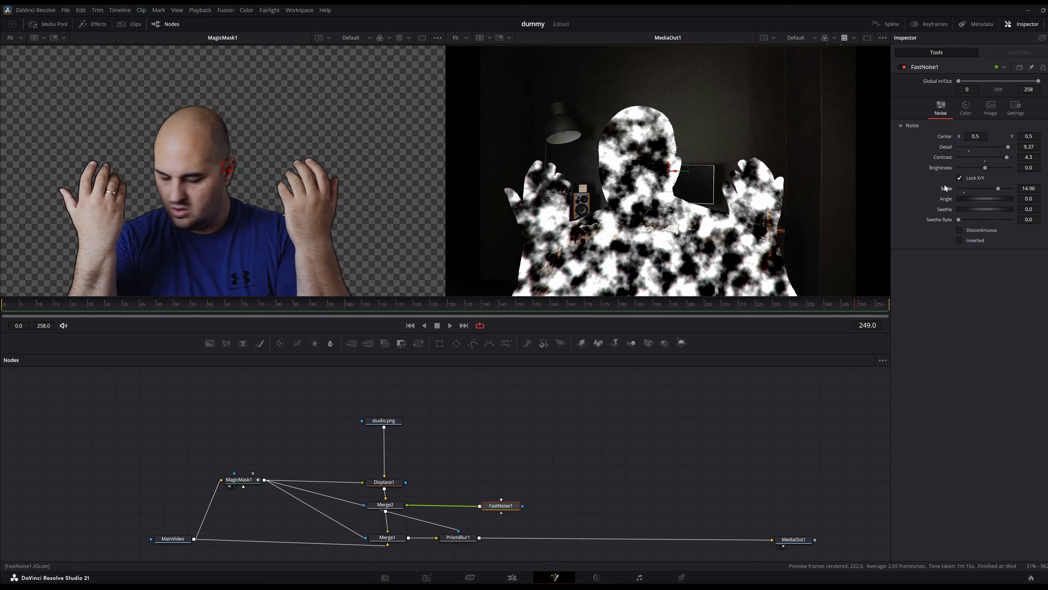
Set the Operator of Merge2 to Mask
{"action": "left_click", "coordinate": [398, 507]}
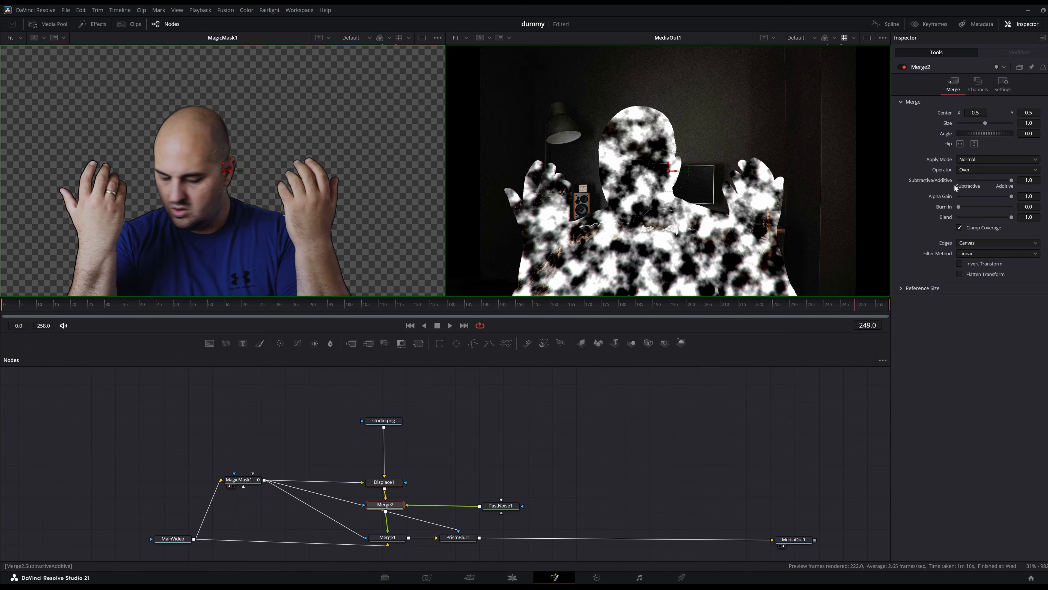
{"action": "left_click", "coordinate": [970, 169]}
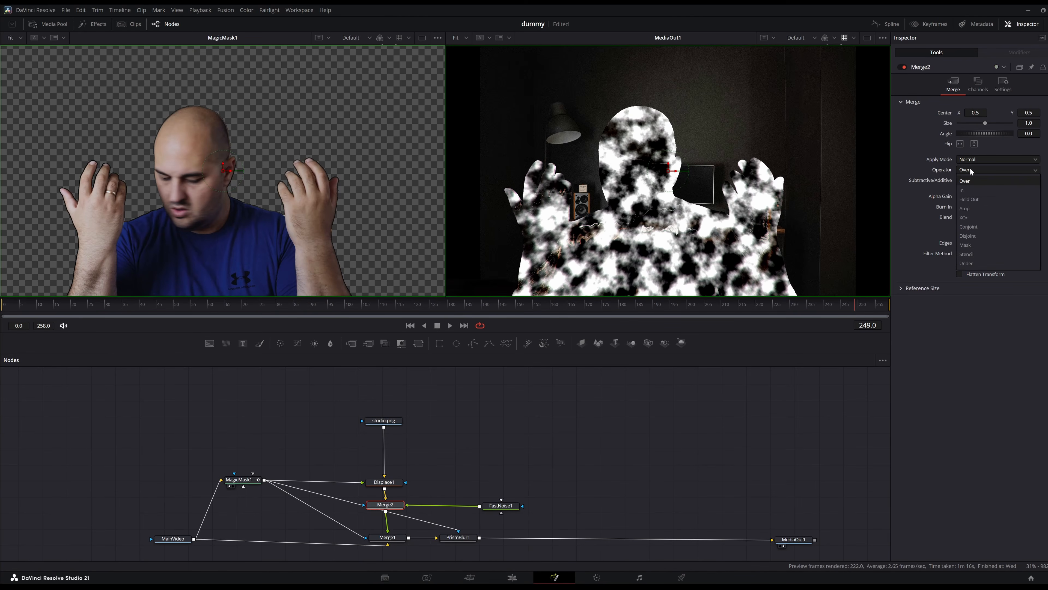
{"action": "left_click", "coordinate": [970, 244]}
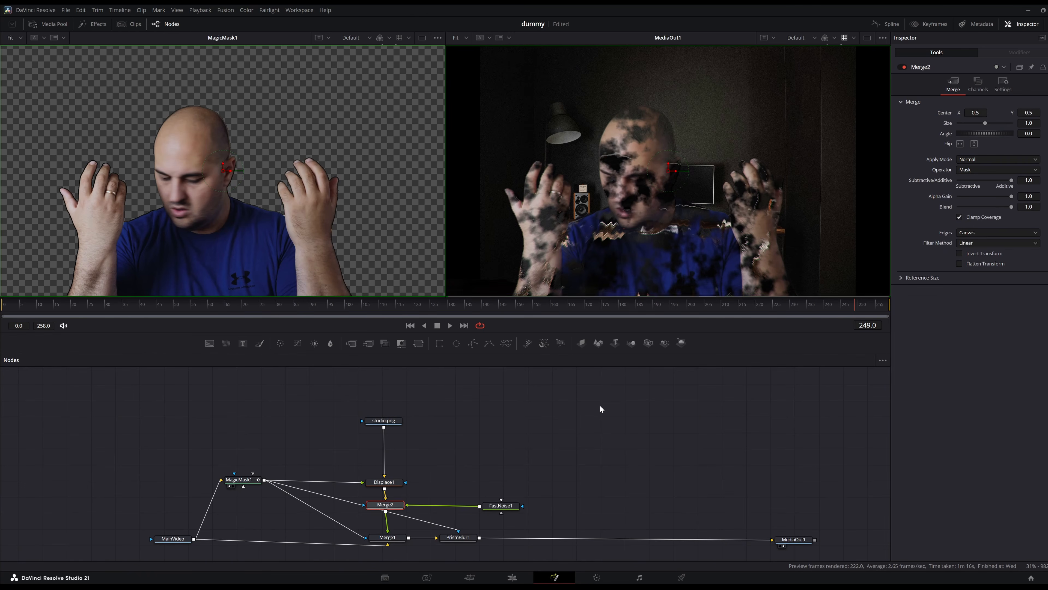
Switch FastNoise1's color type to Gradient, bring the black and white stops close together near the middle, and set the black stop's Alpha to 0
{"action": "left_click", "coordinate": [501, 505]}
{"action": "left_click", "coordinate": [966, 108]}
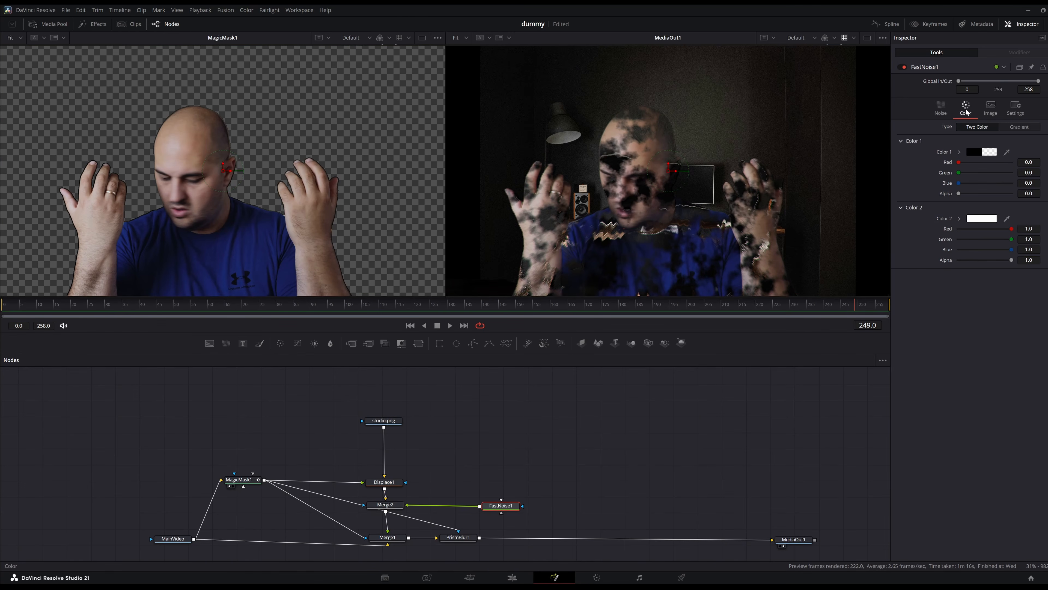
{"action": "left_click", "coordinate": [1018, 129]}
{"action": "left_click_drag", "start_coordinate": [958, 169], "coordinate": [998, 175]}
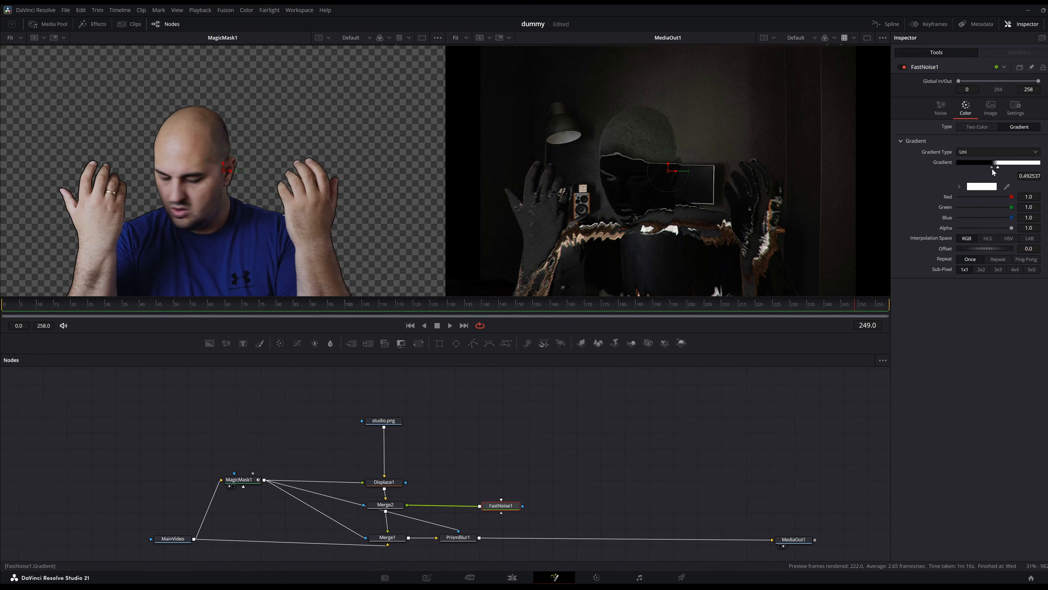
{"action": "left_click", "coordinate": [992, 167]}
{"action": "left_click_drag", "start_coordinate": [1011, 227], "coordinate": [958, 226]}
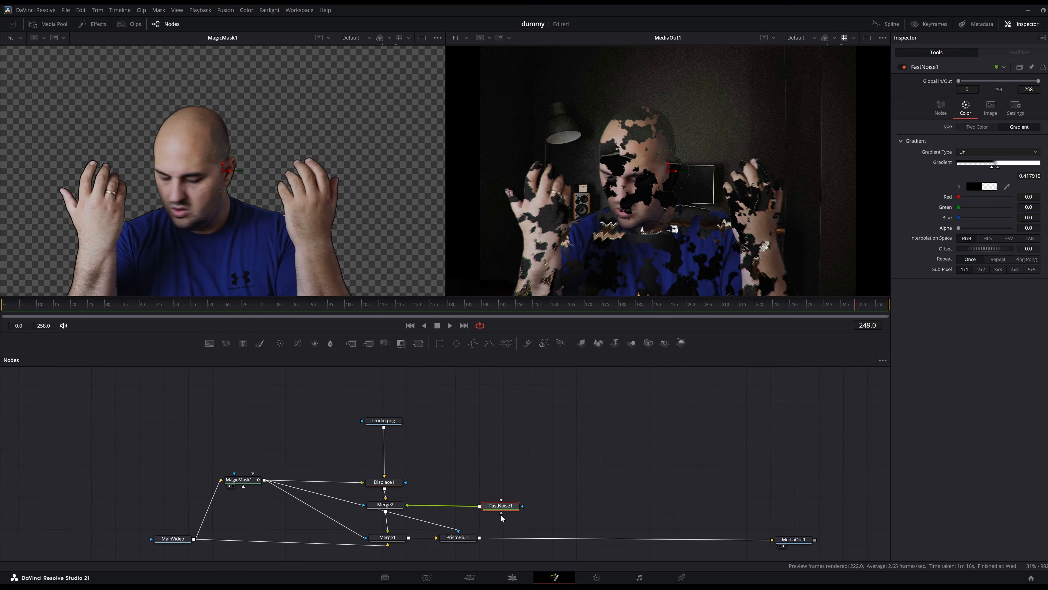
Insert a Glow node between FastNoise1 and Merge2
{"action": "key", "text": "shift+space"}
{"action": "type", "text": "prism"}
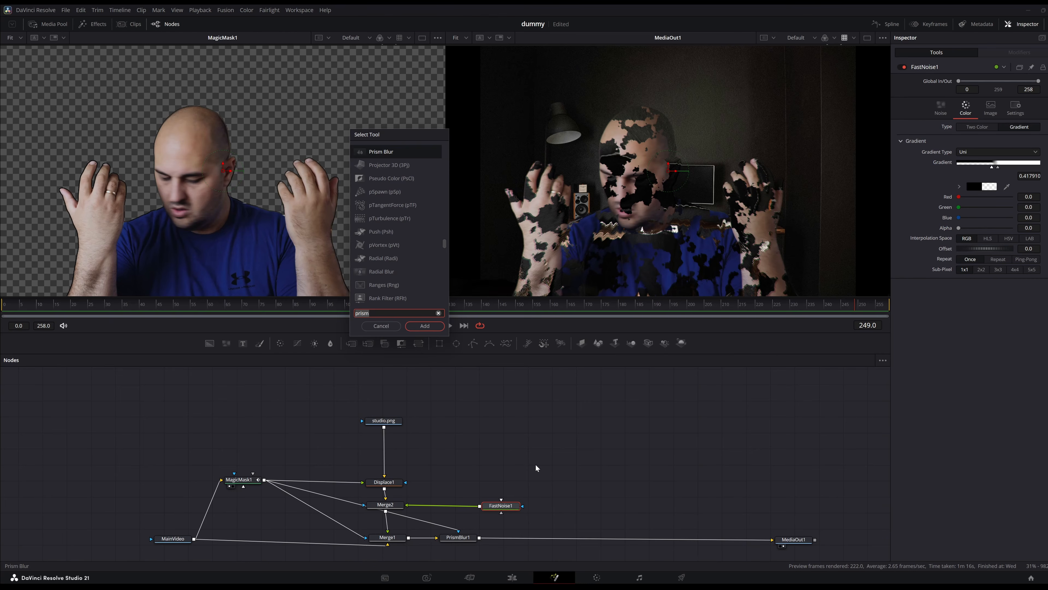
{"action": "type", "text": "glow"}
{"action": "key", "text": "Return"}
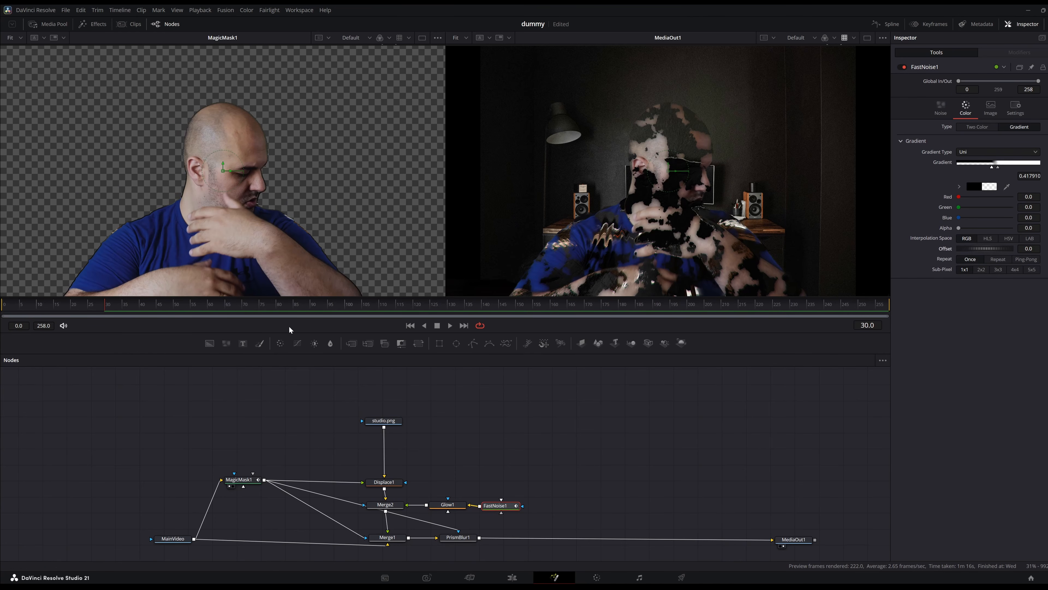
Animate FastNoise1's gradient Offset with keyframes of 2.051 at frame 30 and -1.949 at frame 60
{"action": "left_click", "coordinate": [212, 309]}
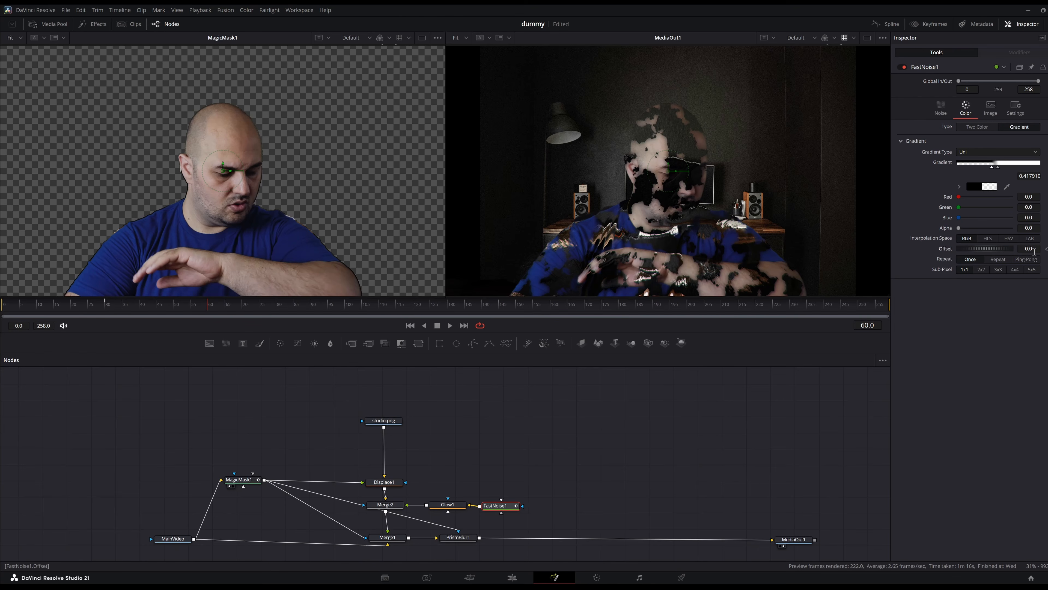
{"action": "left_click_drag", "start_coordinate": [988, 248], "coordinate": [877, 260]}
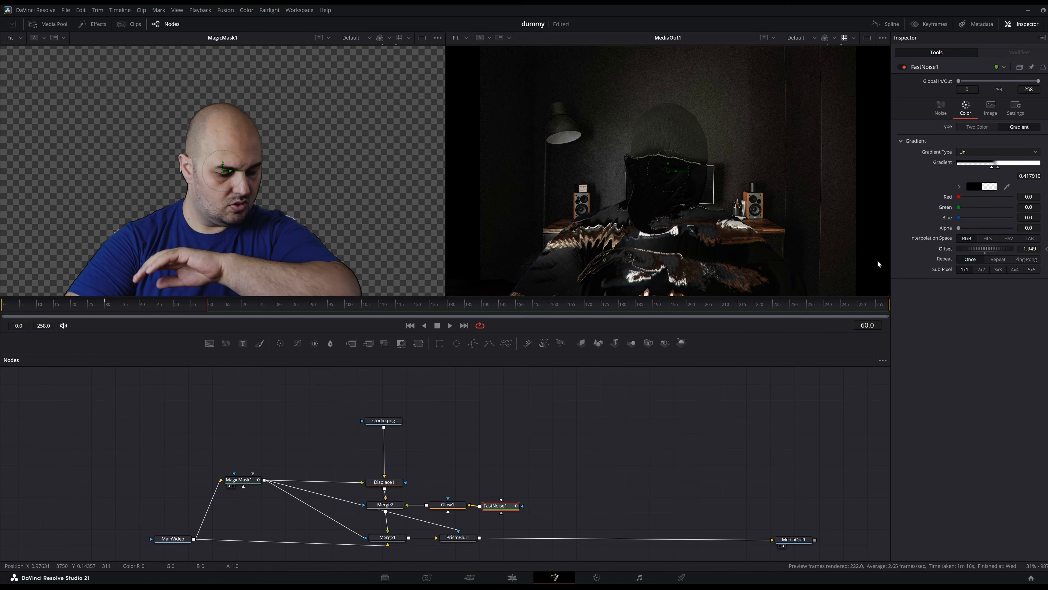
{"action": "left_click", "coordinate": [107, 309]}
{"action": "left_click_drag", "start_coordinate": [971, 249], "coordinate": [986, 249]}
Show FastNoise1's Offset curve in the Spline editor, lengthen both keyframes' handles for a stronger ease, and close the editor
{"action": "left_click", "coordinate": [886, 24]}
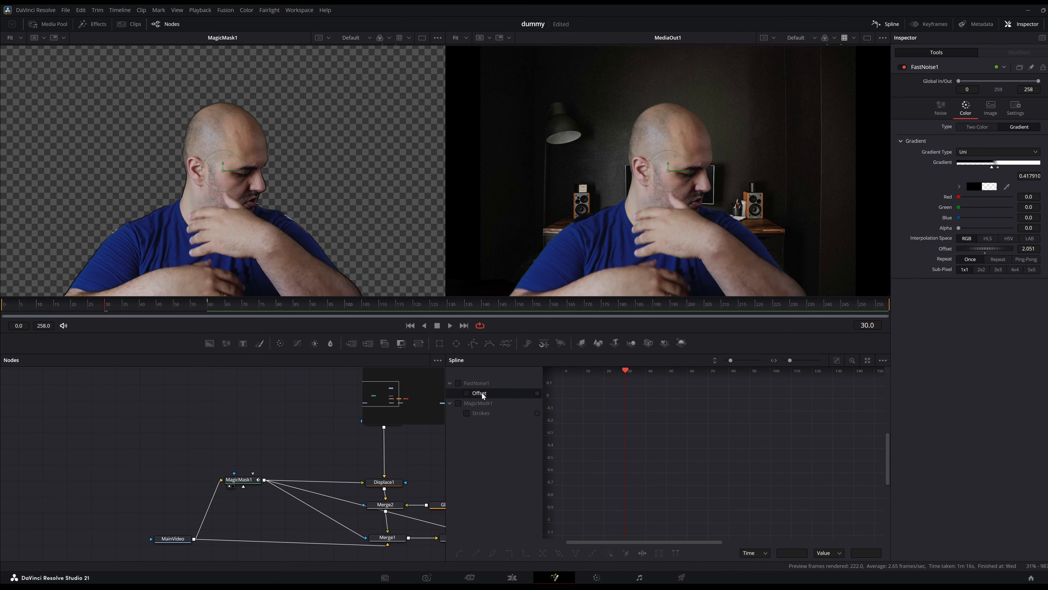
{"action": "left_click", "coordinate": [836, 361]}
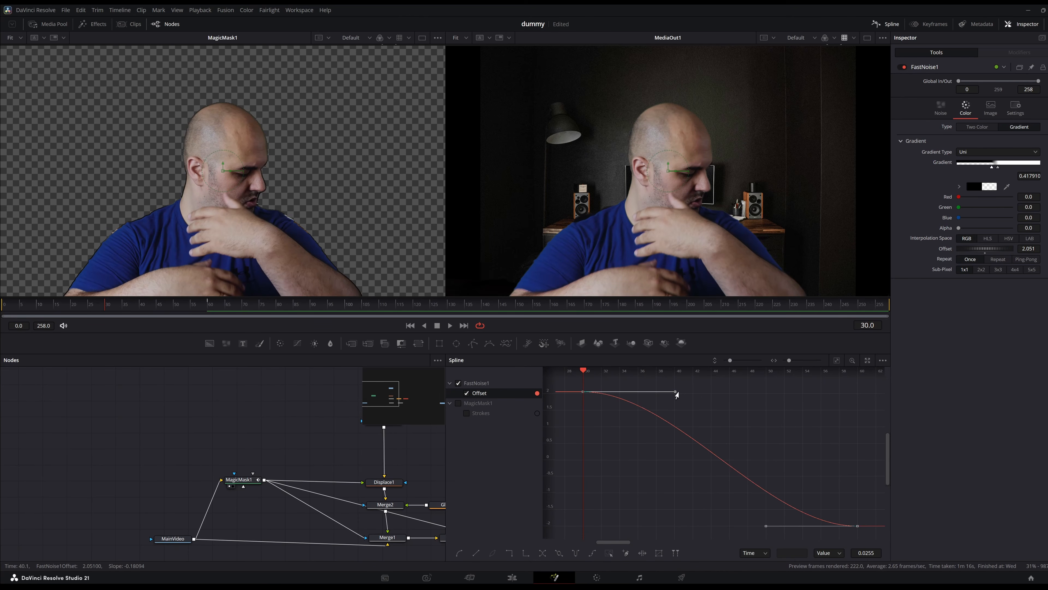
{"action": "left_click_drag", "start_coordinate": [677, 395], "coordinate": [712, 400]}
{"action": "left_click_drag", "start_coordinate": [766, 526], "coordinate": [716, 525]}
{"action": "left_click", "coordinate": [751, 426]}
{"action": "left_click", "coordinate": [886, 24]}
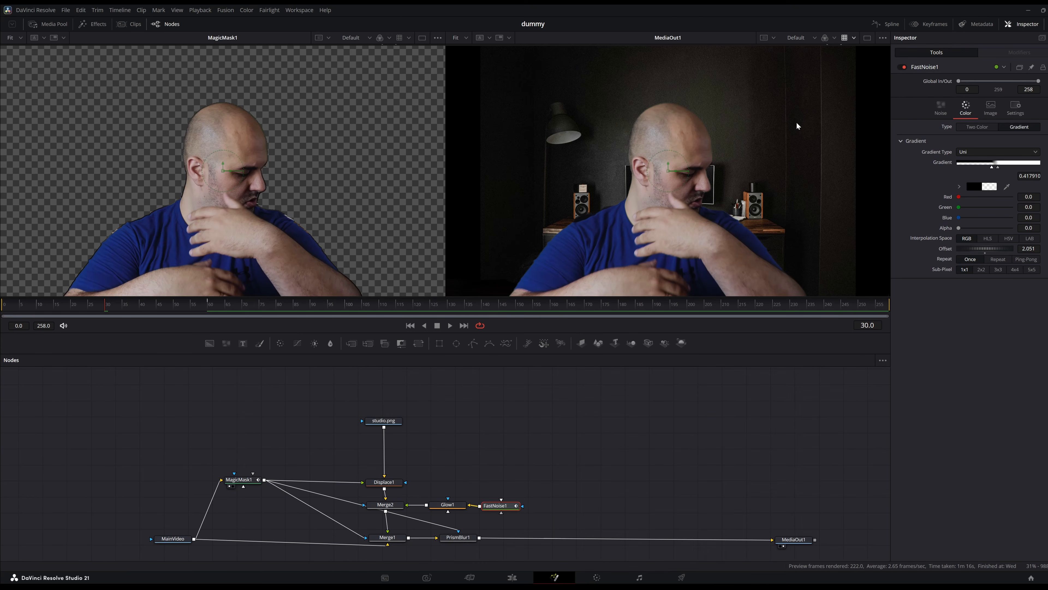
Switch to the Edit page and play back the timeline to review the invisibility effect
{"action": "key", "text": "shift+4"}
{"action": "key", "text": "space"}
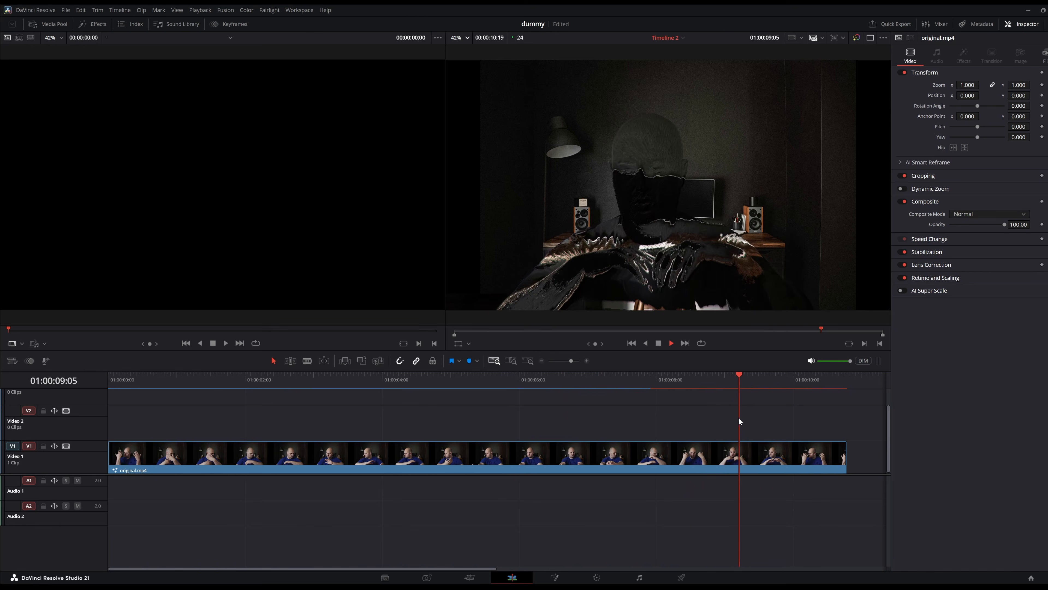
{"action": "key", "text": "space"}
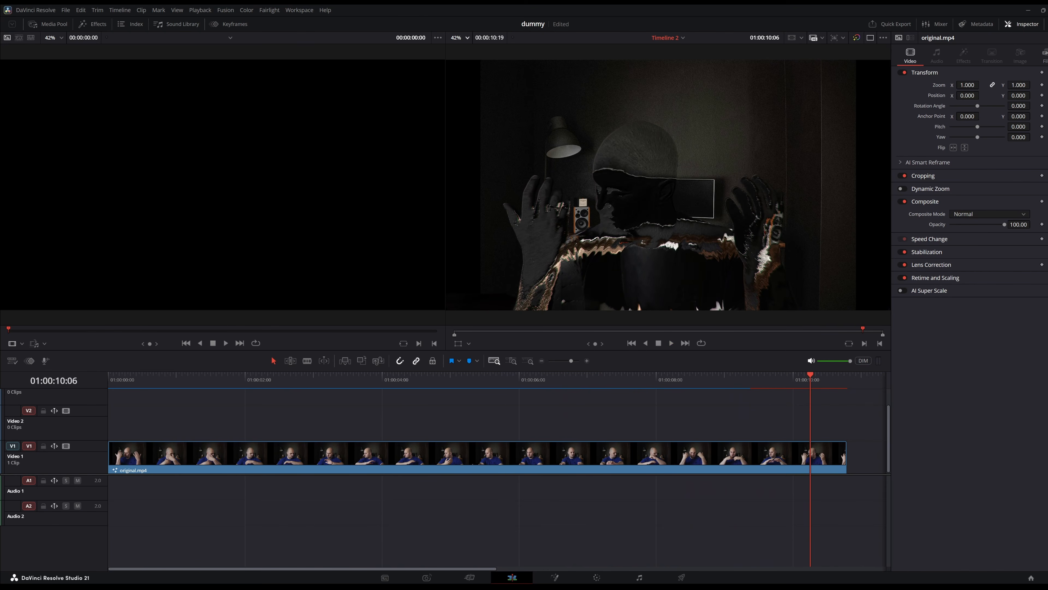